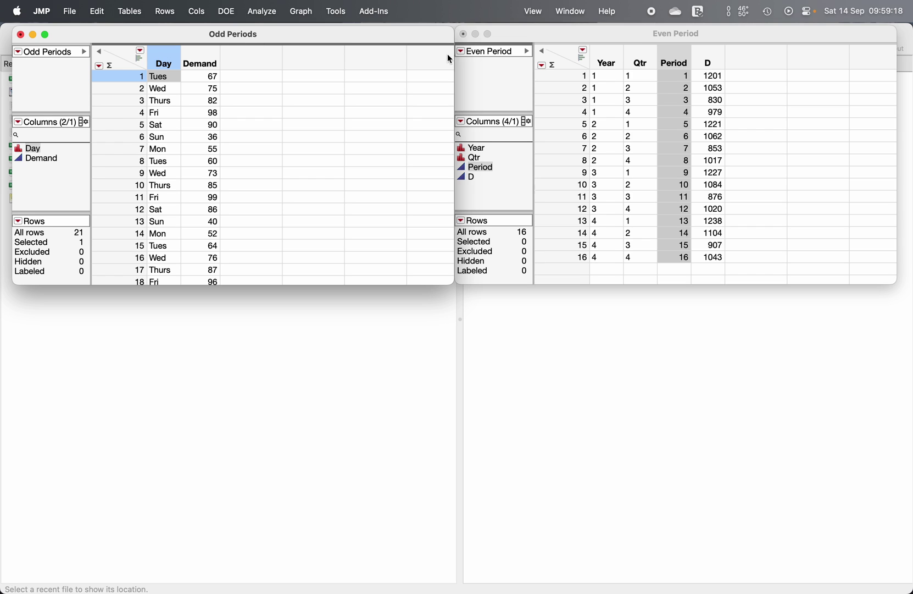
Step: Bring the Odd Periods table forward and look over its Demand values, including rows 8 and 10
left_click(659, 36)
left_click(179, 81)
left_click(171, 79)
left_click(194, 90)
key("Down")
key("Down")
key("Down")
key("Down")
left_click(198, 163)
left_click(199, 185)
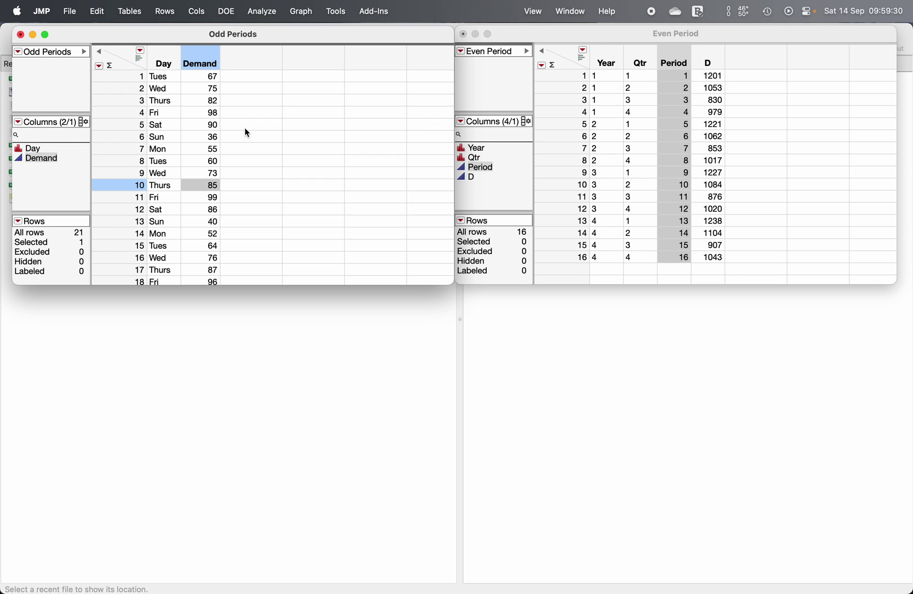
Step: Launch a Time Series analysis with Demand as the Y, Time Series variable
left_click(271, 18)
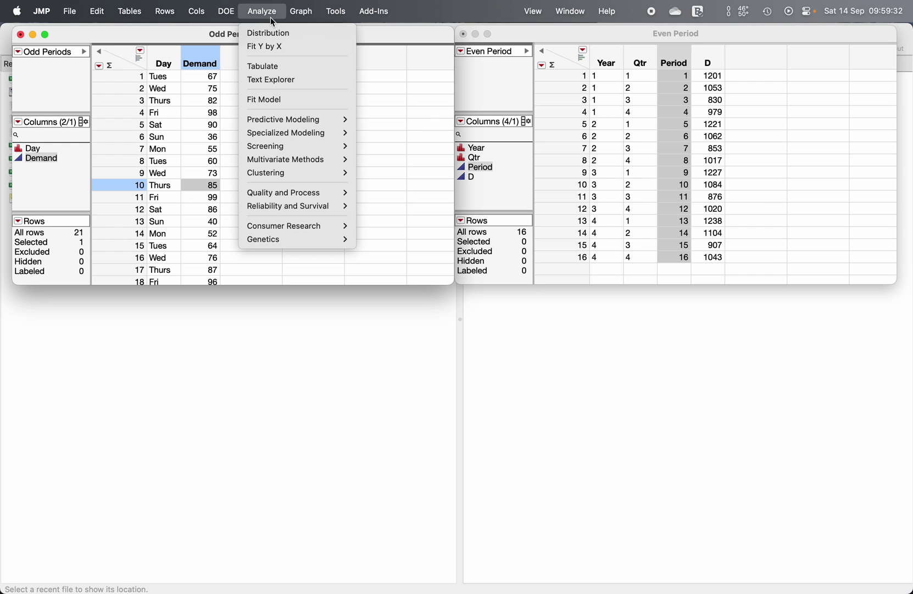
mouse_move(296, 146)
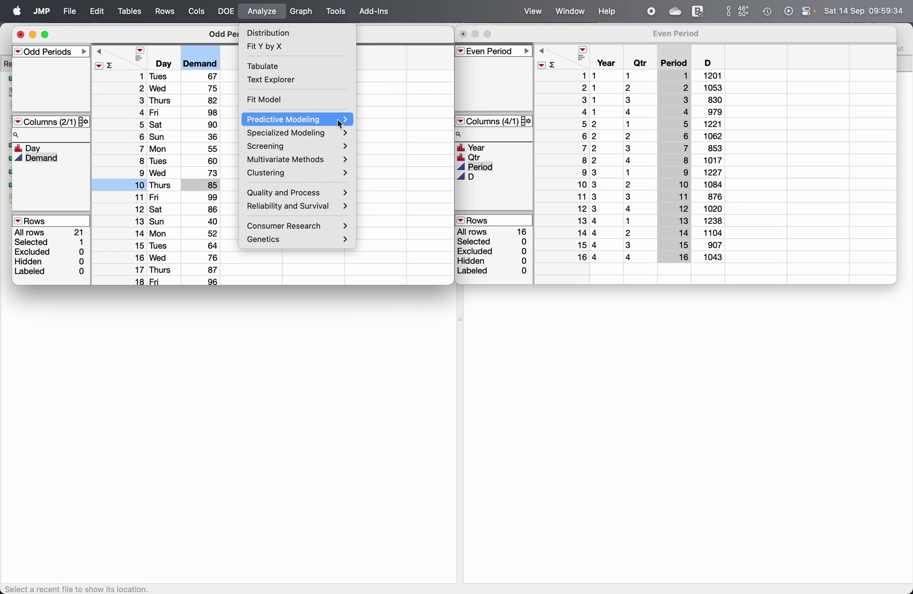
mouse_move(342, 135)
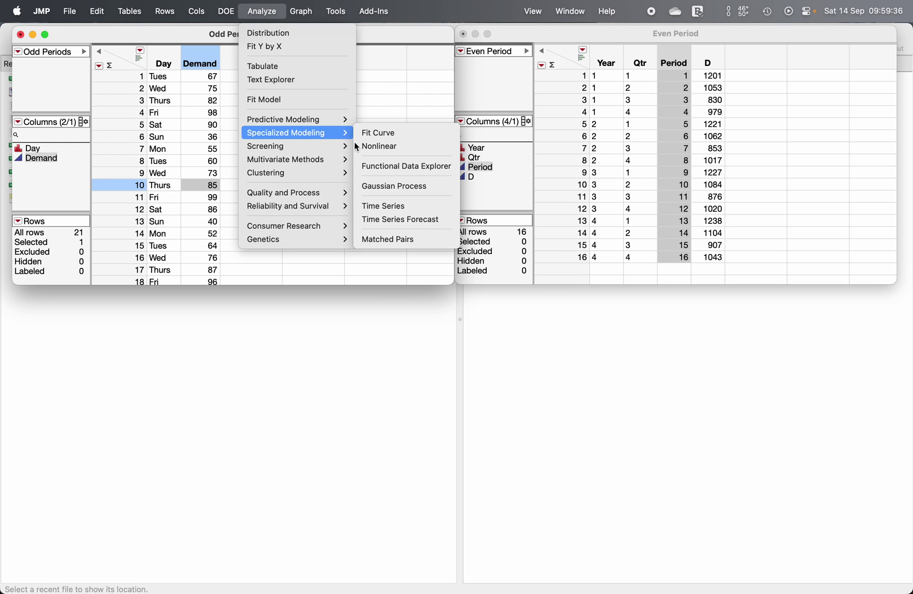
left_click(412, 206)
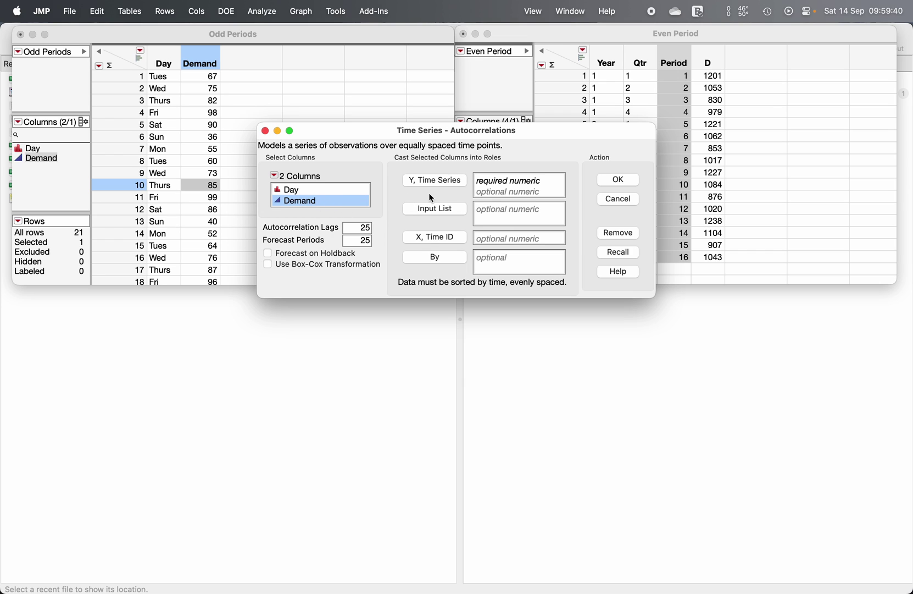
left_click(427, 180)
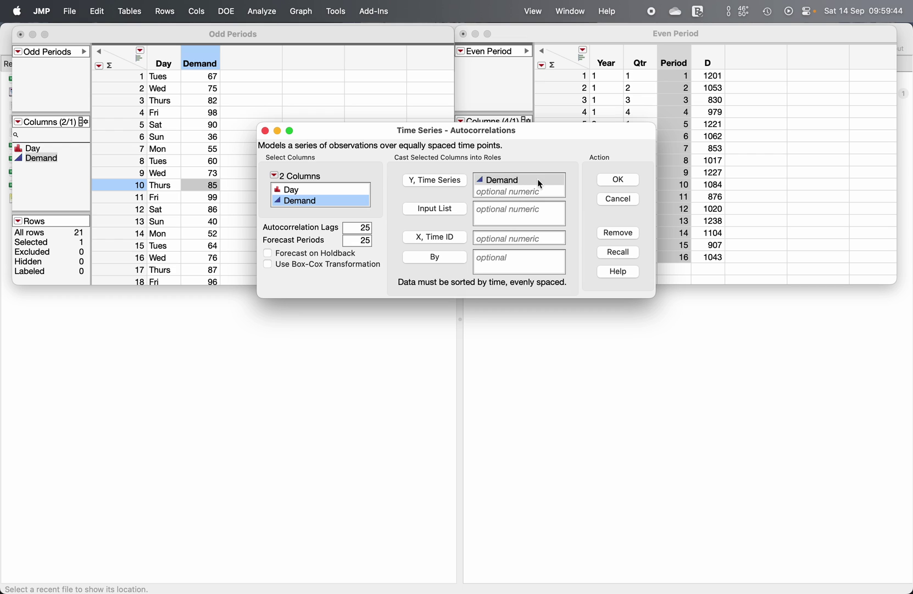
left_click(618, 180)
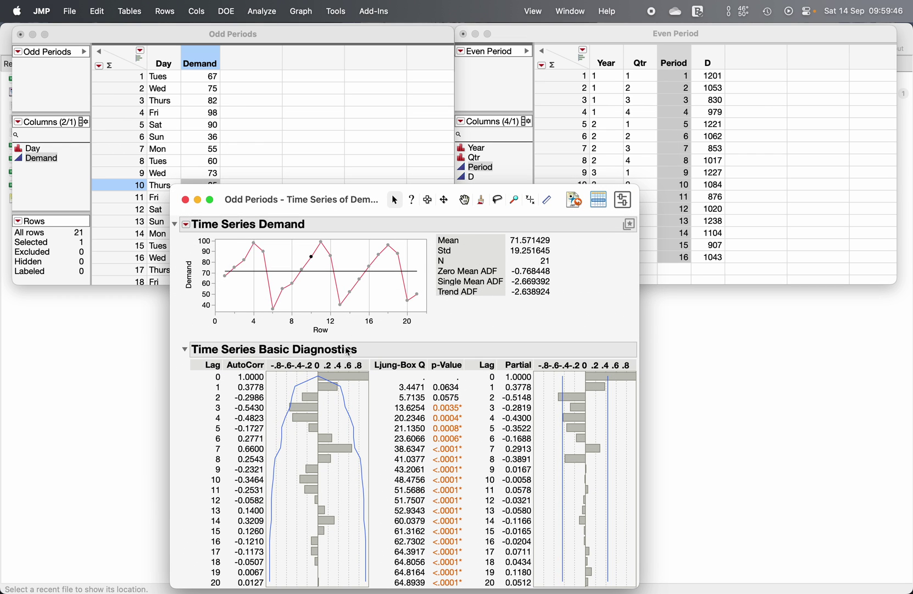
Step: Reposition the Time Series Demand report and show its Smoothing Model submenu
left_click_drag(316, 200, 355, 93)
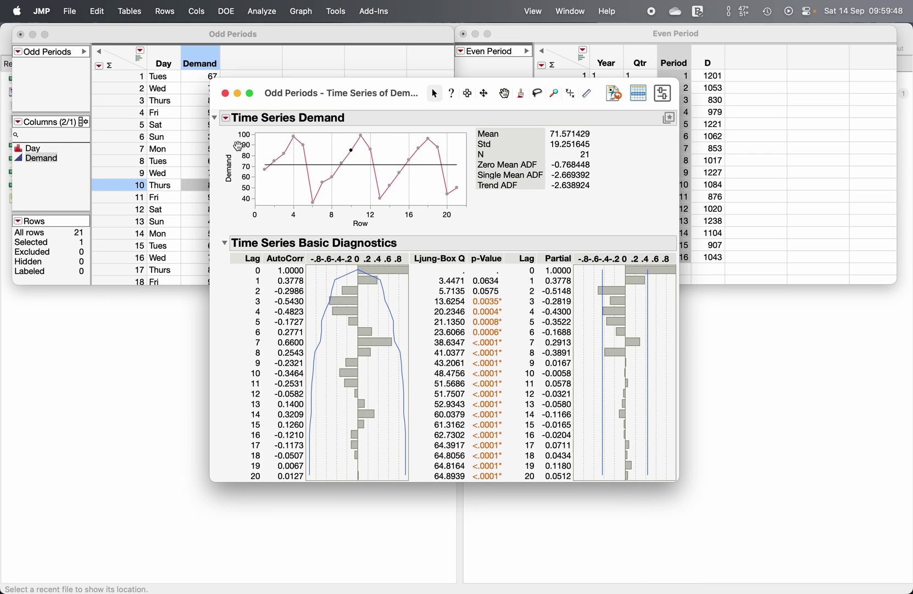
left_click(225, 119)
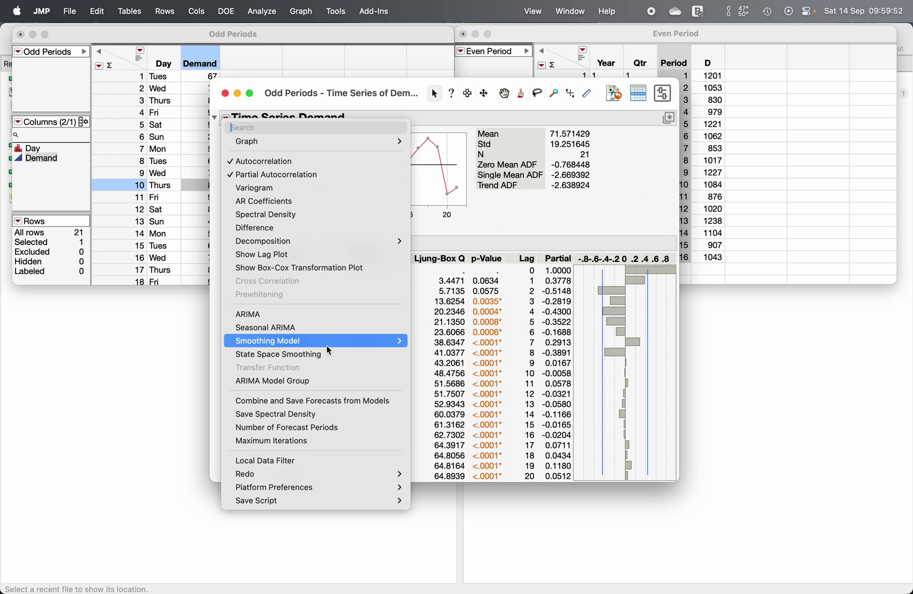
mouse_move(327, 346)
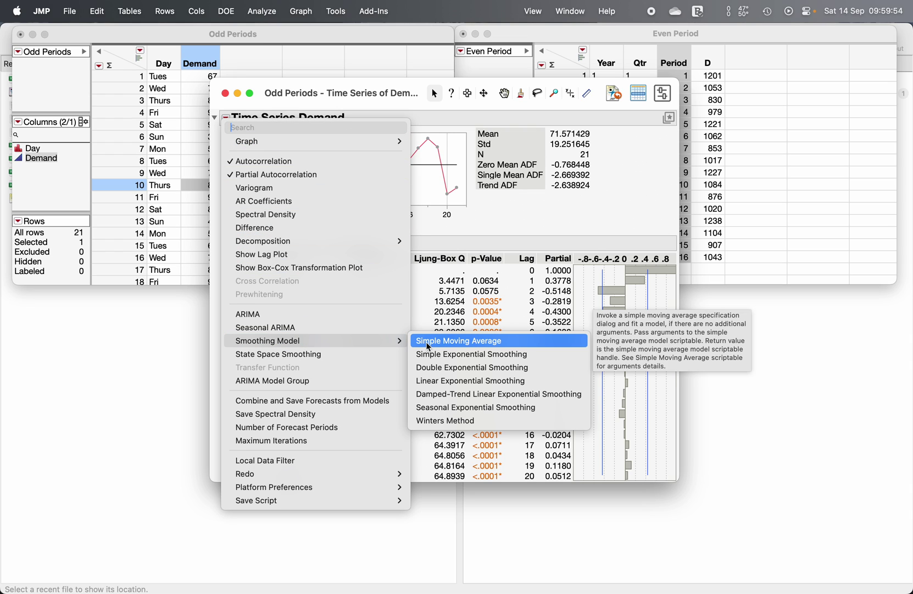
Step: Add a Simple Moving Average with the window width changed from 5 to 7
left_click(458, 341)
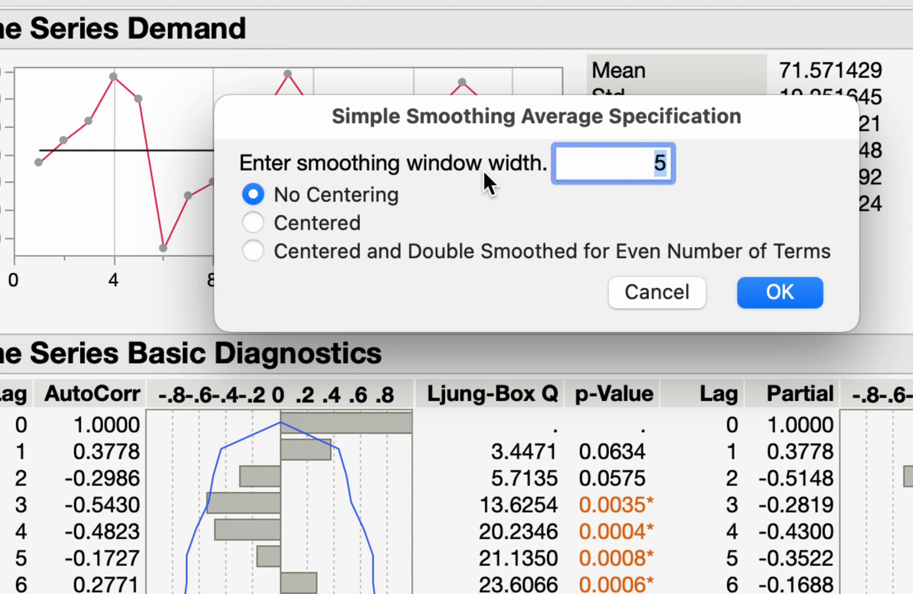
left_click(581, 160)
key("BackSpace")
type("7")
Step: Settle on plain Centered smoothing rather than double-smoothed, and confirm the SMA(7, Centered) fit
left_click(308, 226)
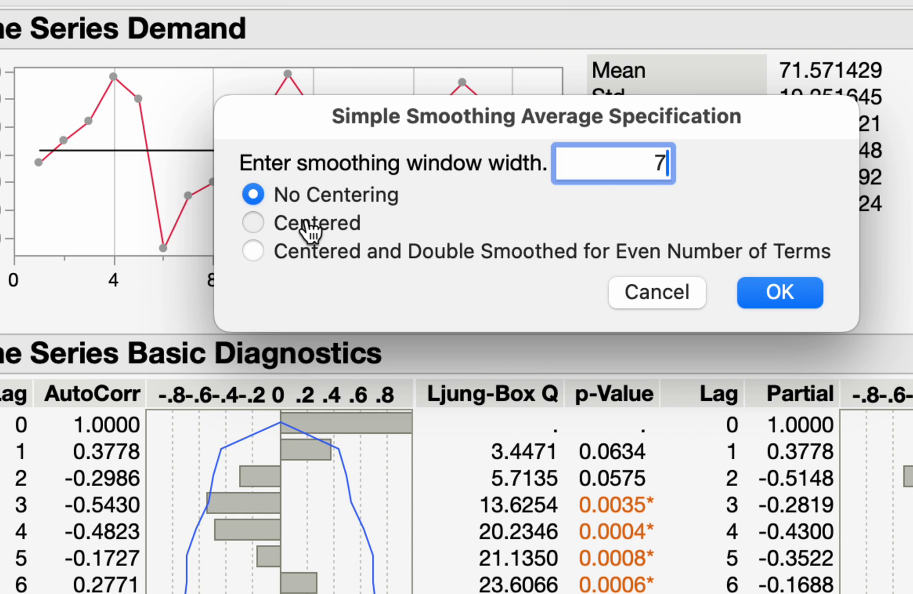
left_click(331, 257)
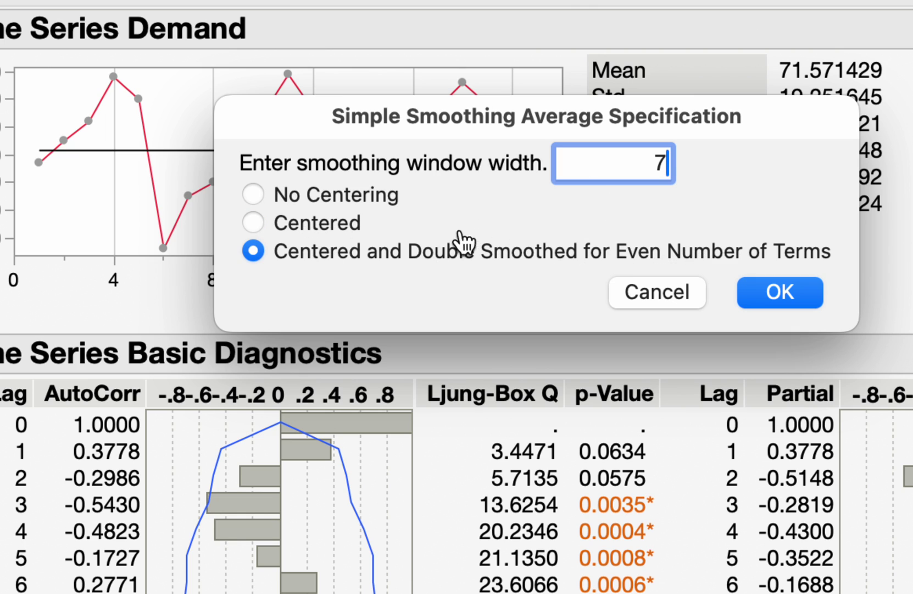
left_click(348, 228)
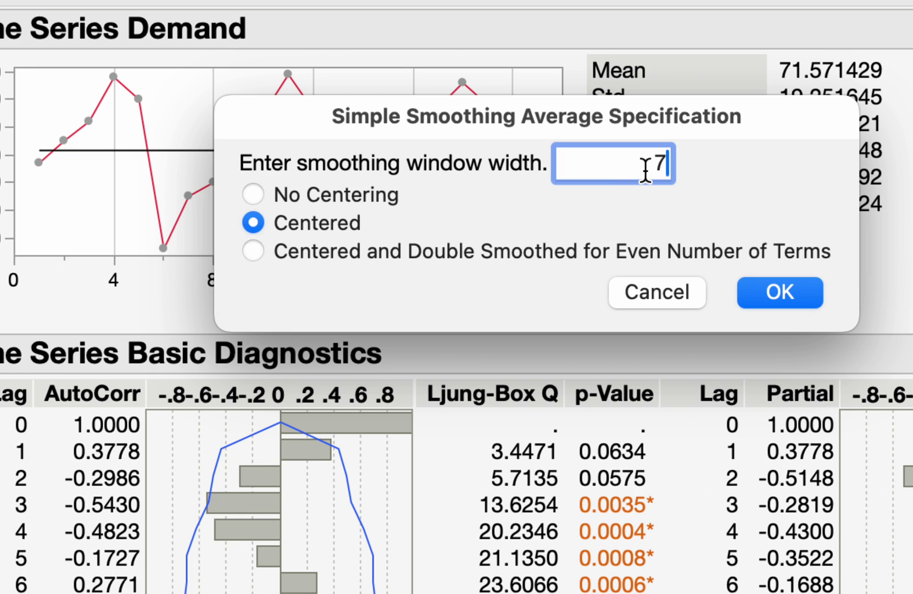
left_click_drag(658, 169, 672, 166)
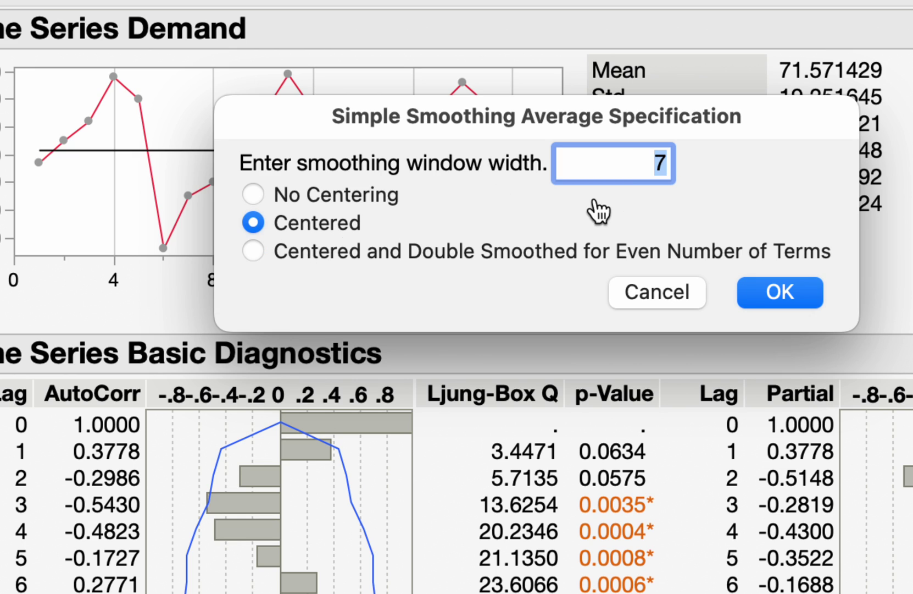
left_click_drag(632, 163, 679, 164)
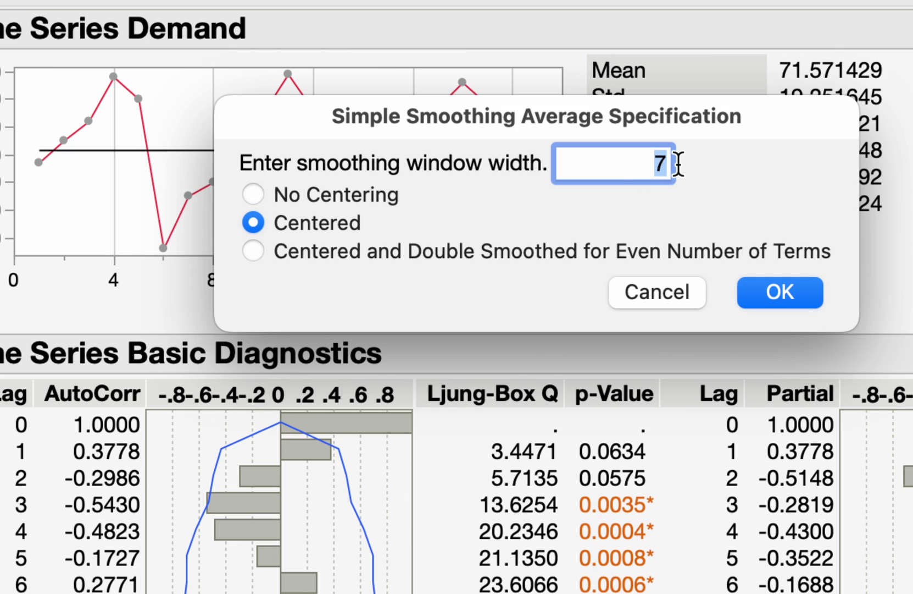
left_click_drag(634, 167, 693, 171)
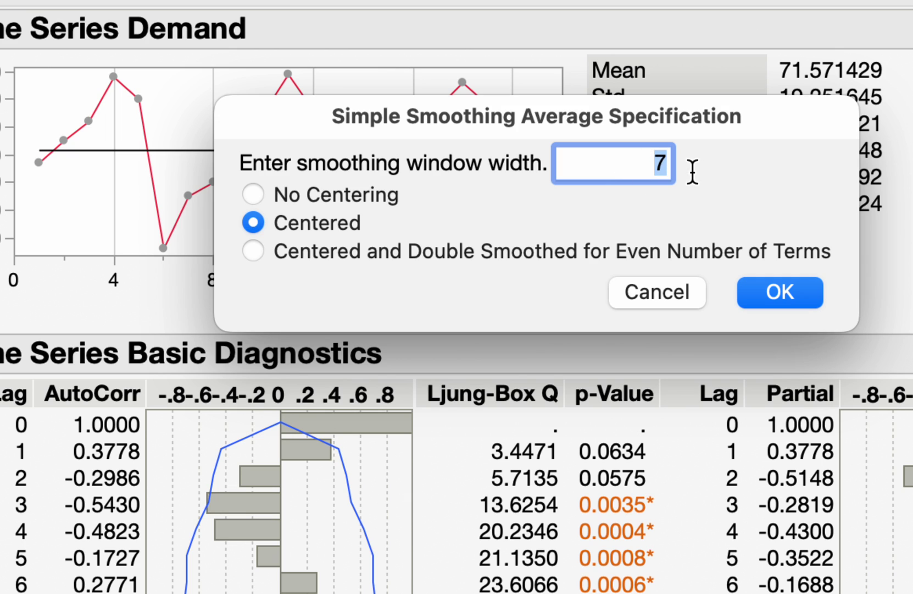
left_click(254, 254)
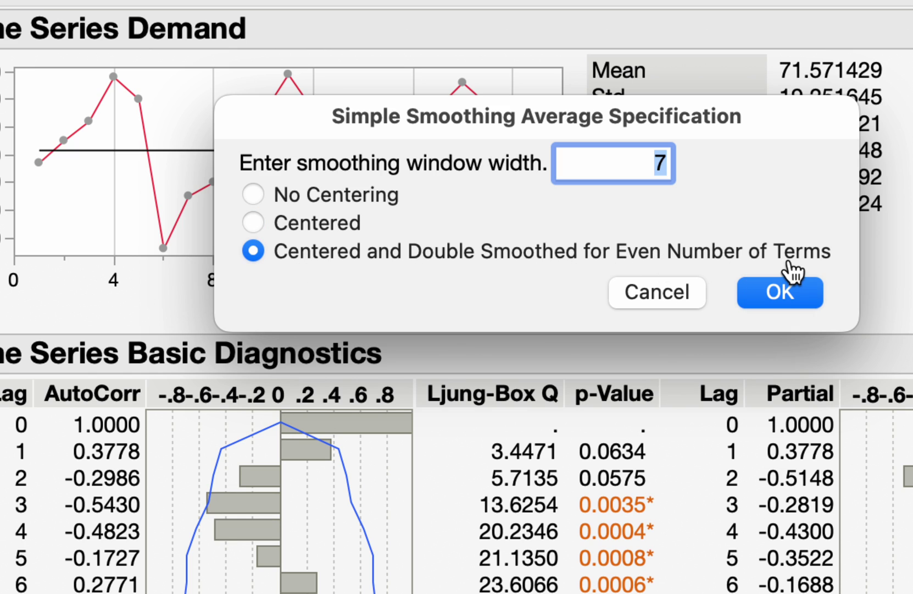
left_click(325, 231)
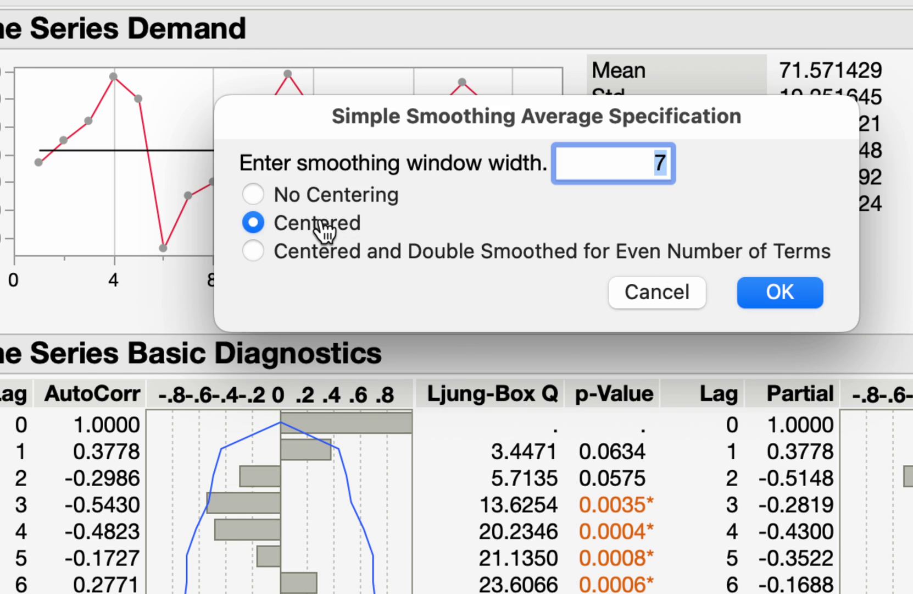
left_click(650, 163)
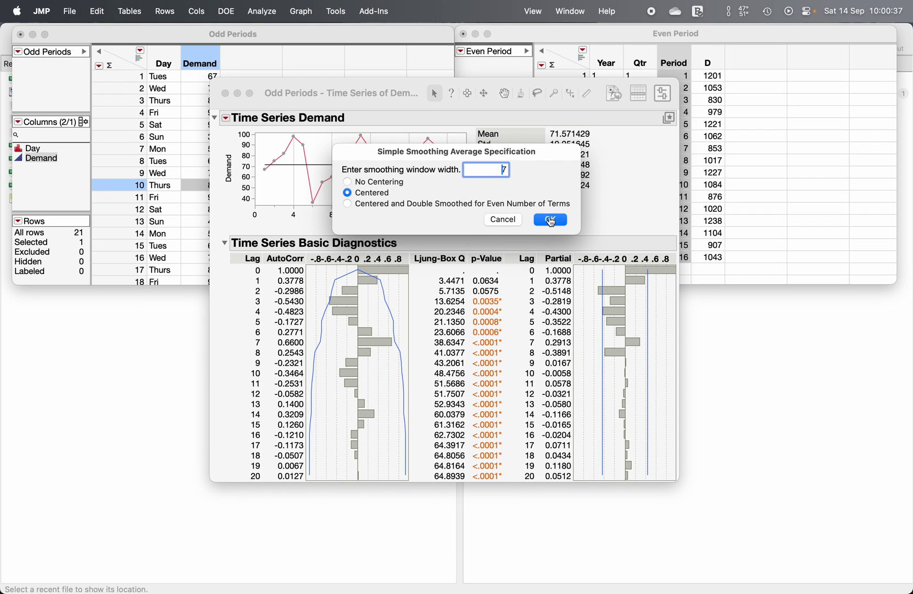
left_click(781, 291)
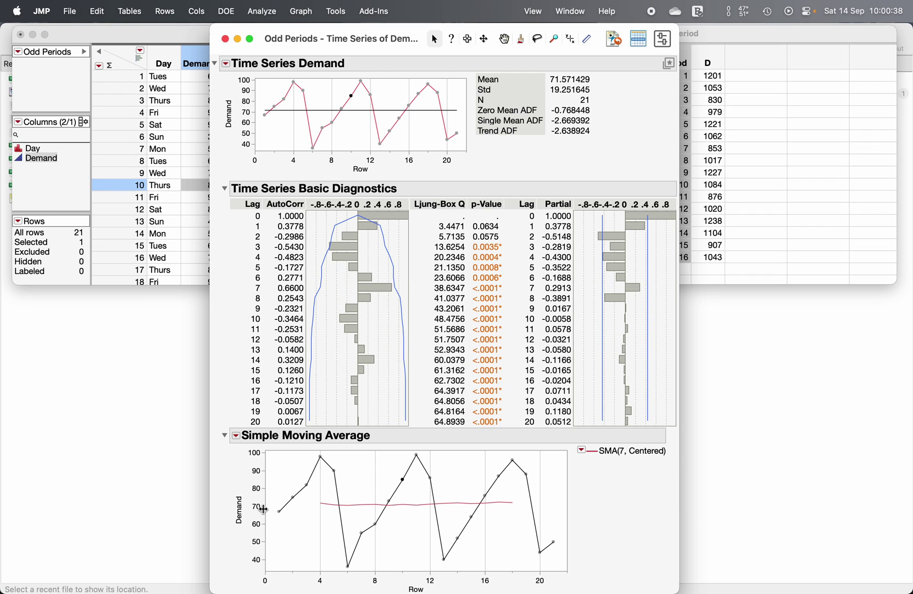
Step: Scroll down to the Simple Moving Average section and open its red-triangle options
scroll(263, 509, "down", 1)
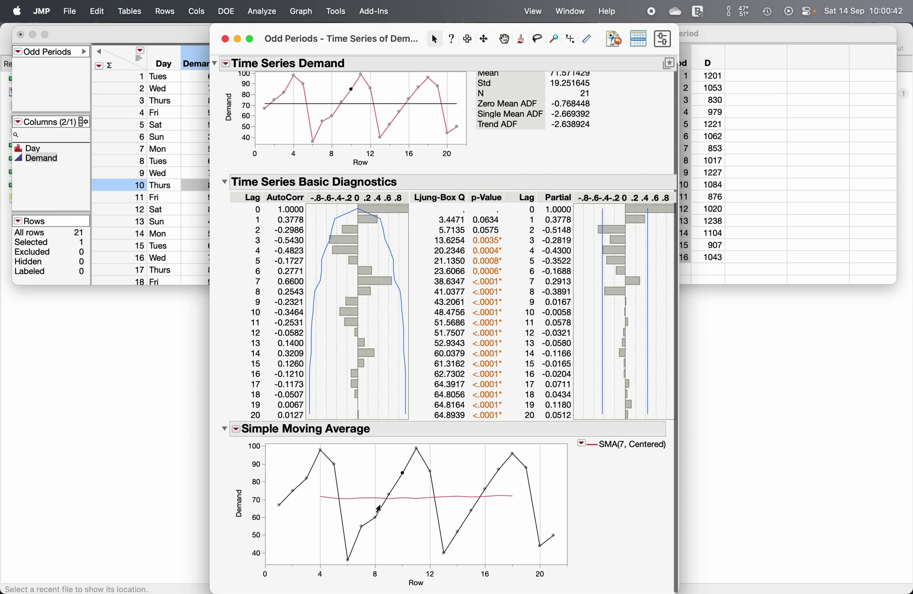
left_click(236, 429)
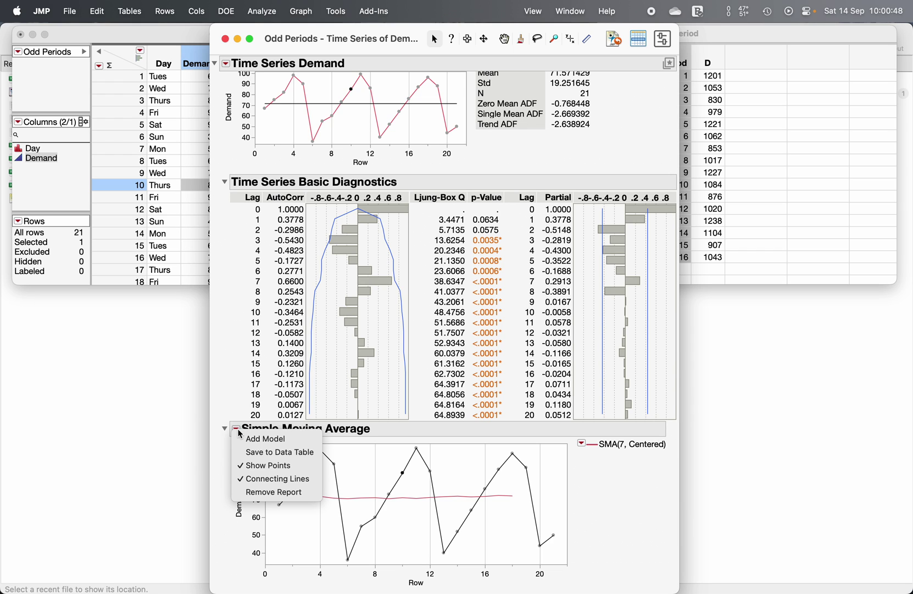
Step: Save the SMA(7, Centered) results to table untitled 3 and select its moving-average values for rows 1–21
left_click(256, 453)
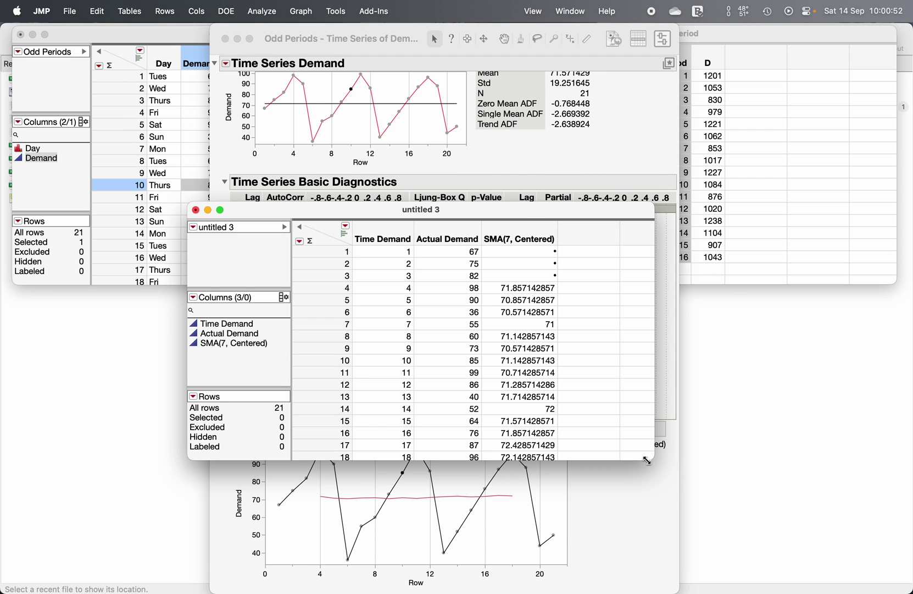
left_click_drag(647, 460, 710, 516)
left_click(238, 39)
left_click_drag(373, 208, 418, 44)
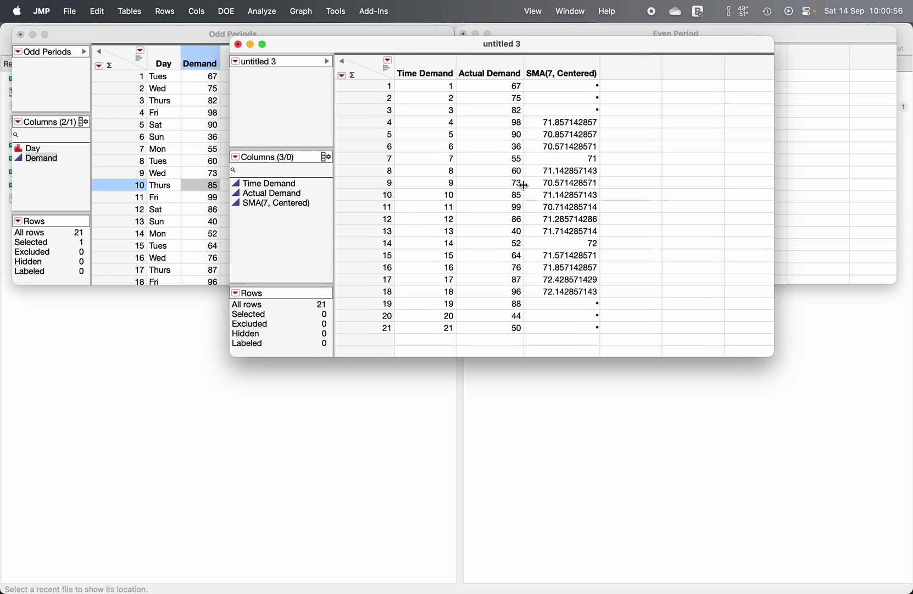
left_click_drag(574, 96, 571, 333)
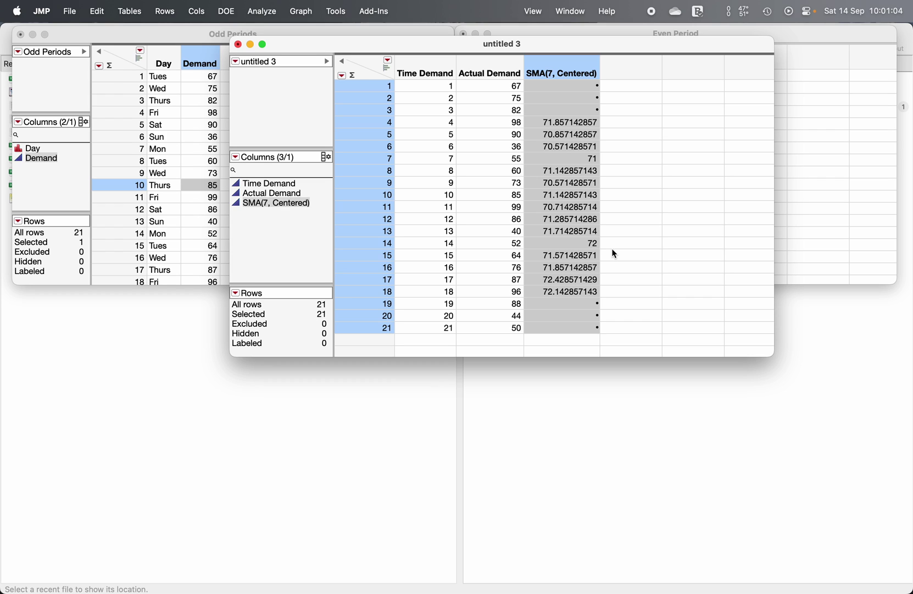
left_click(242, 48)
Step: Discard untitled 3 without saving and bring the Even Period table forward
left_click(424, 270)
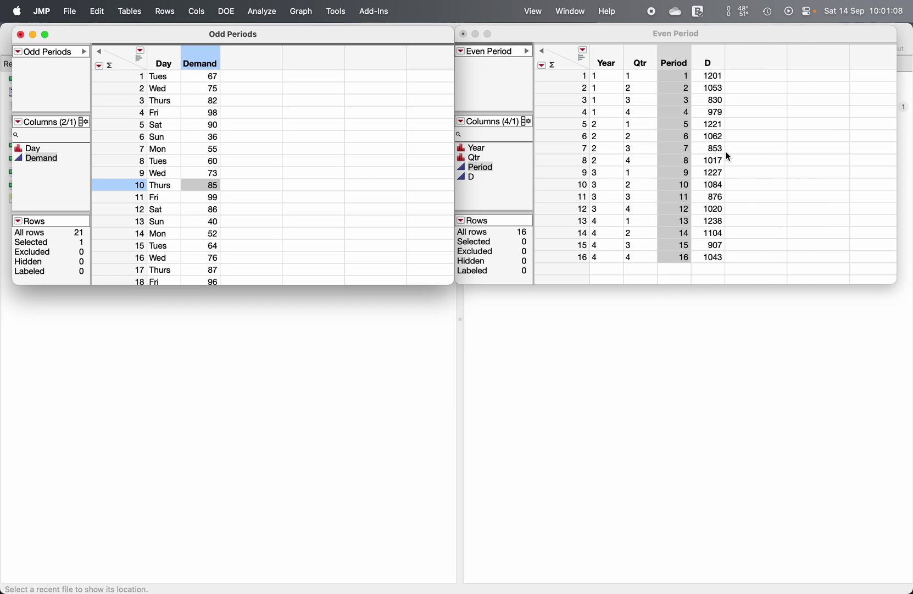
left_click(699, 106)
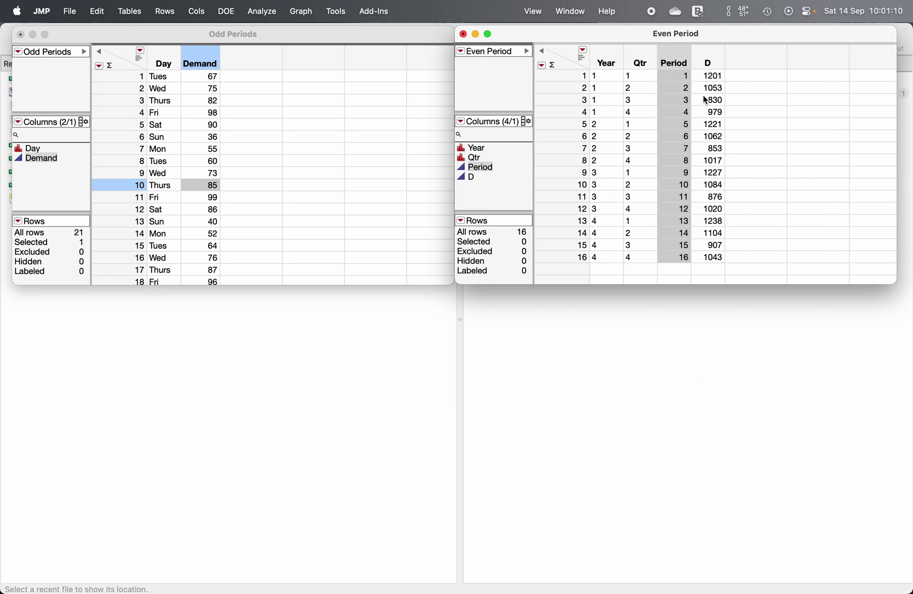
left_click(665, 76)
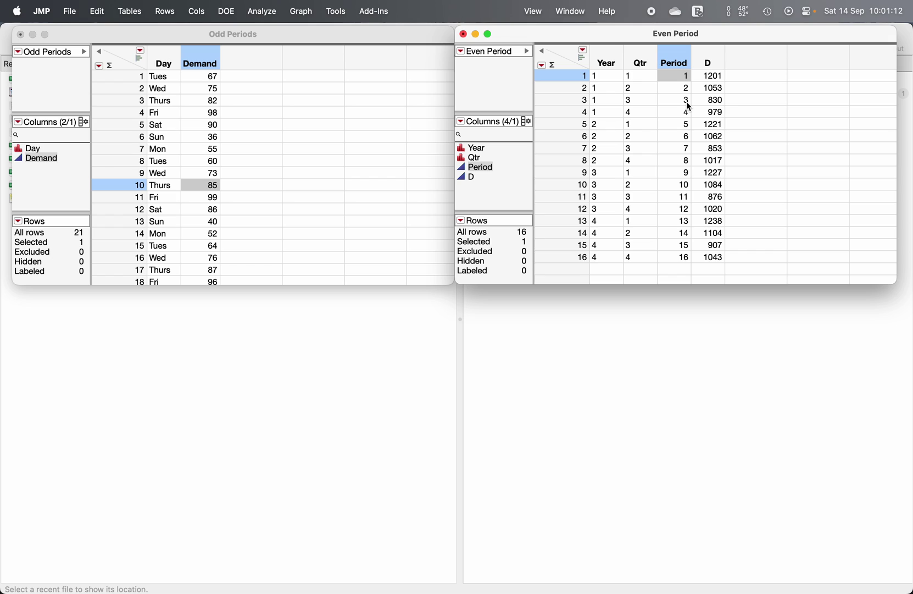
Step: Point out the Period and D values in rows 1 through 8 of Even Period
left_click(676, 126)
left_click(678, 79)
left_click(712, 76)
left_click(703, 112)
left_click(700, 137)
left_click(691, 159)
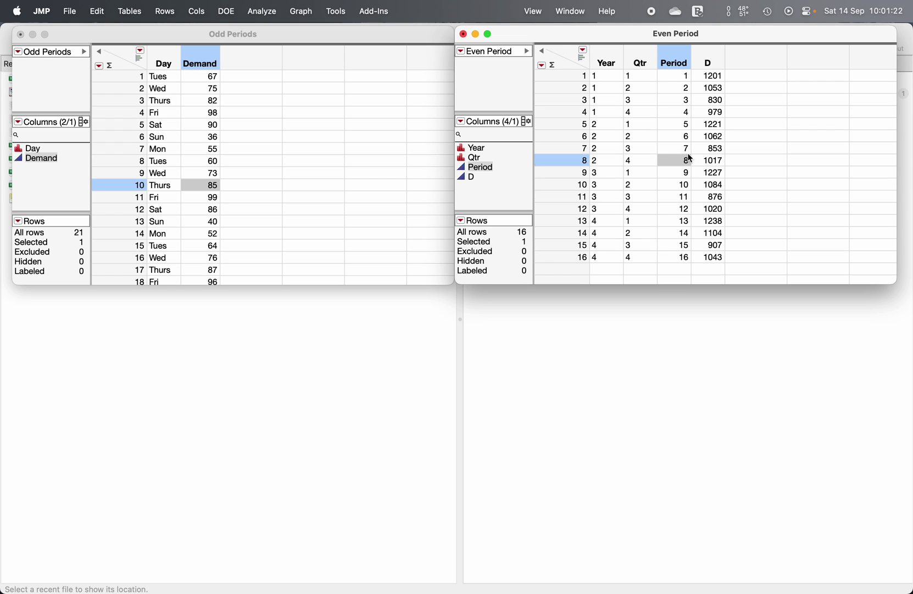
Step: Launch a Time Series analysis of the Even Period table with D as Y, Time Series
left_click(275, 12)
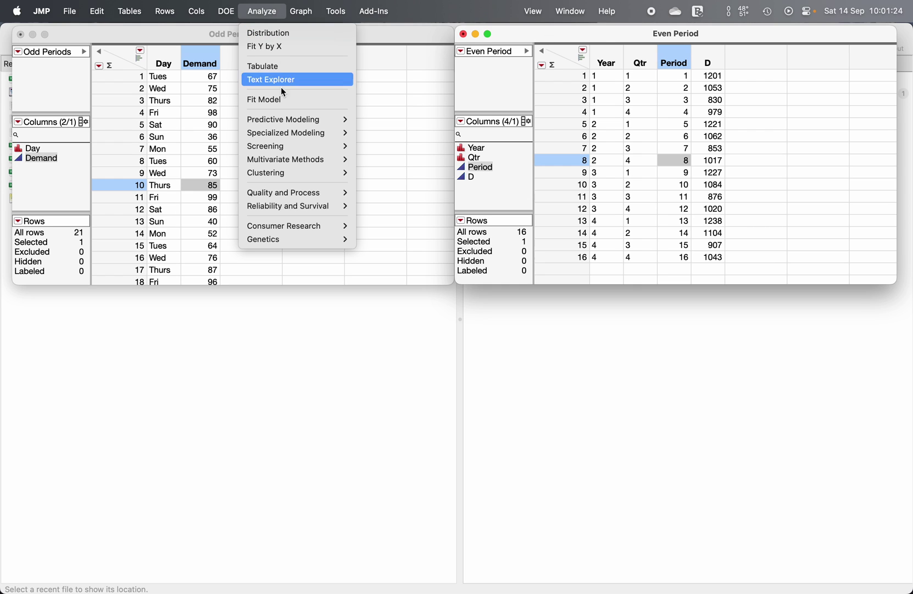
mouse_move(332, 135)
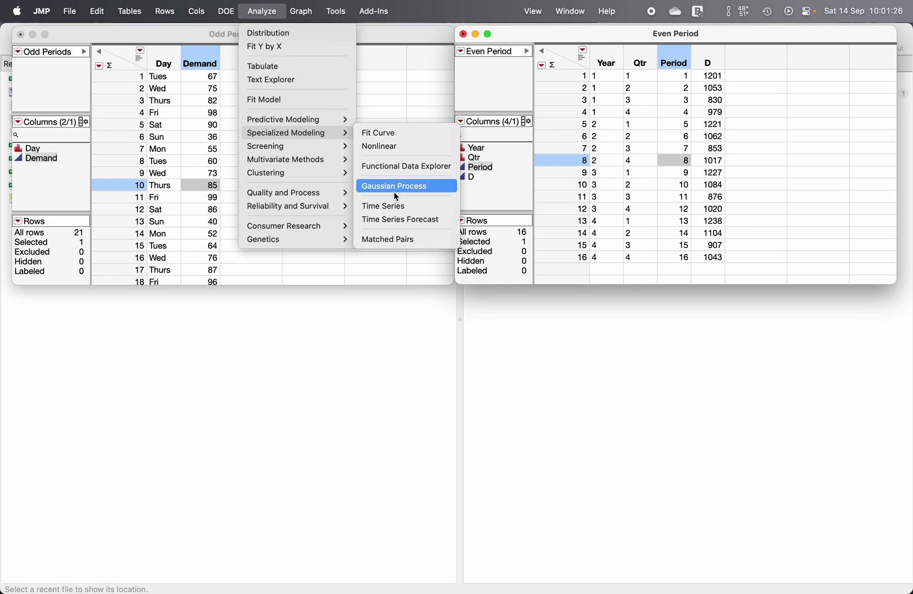
left_click(400, 204)
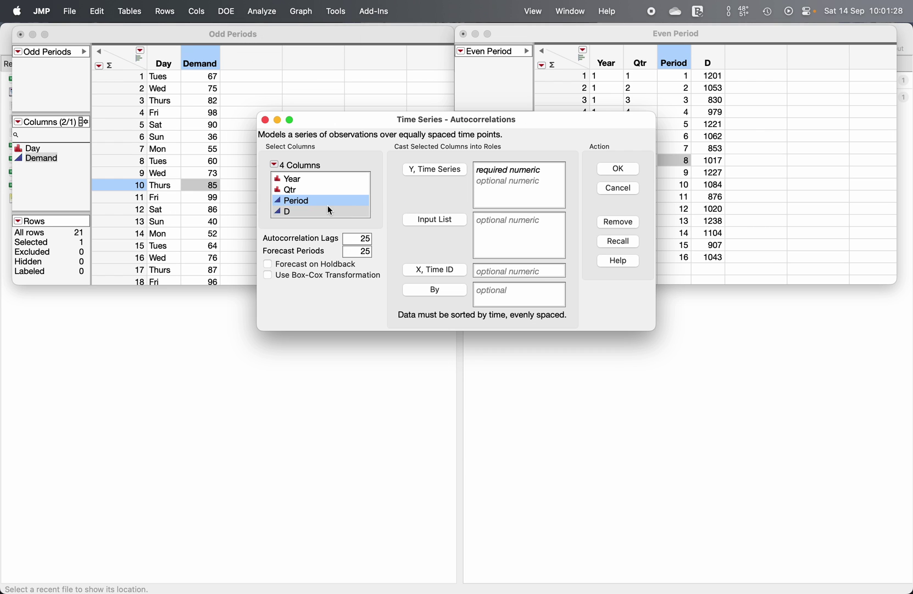
left_click(319, 212)
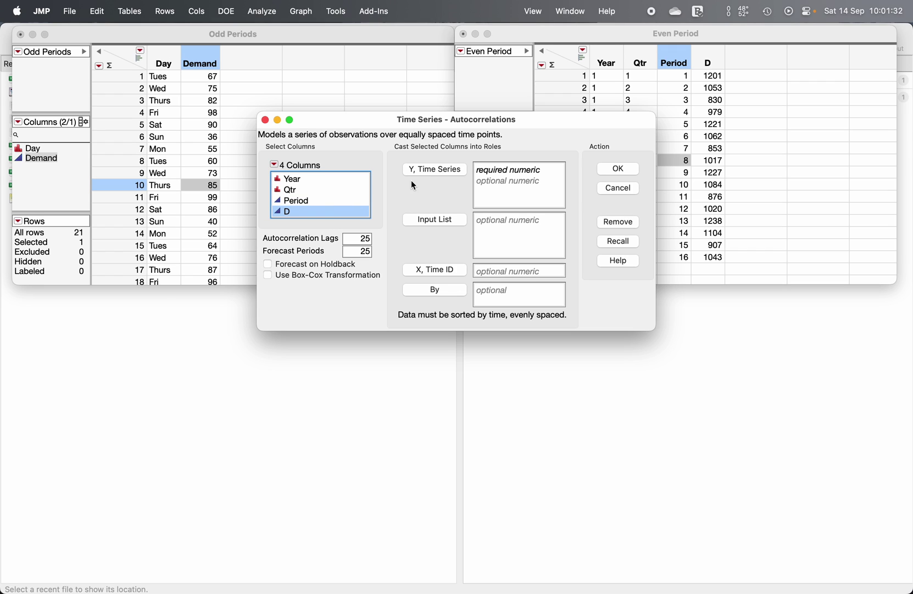
left_click(443, 170)
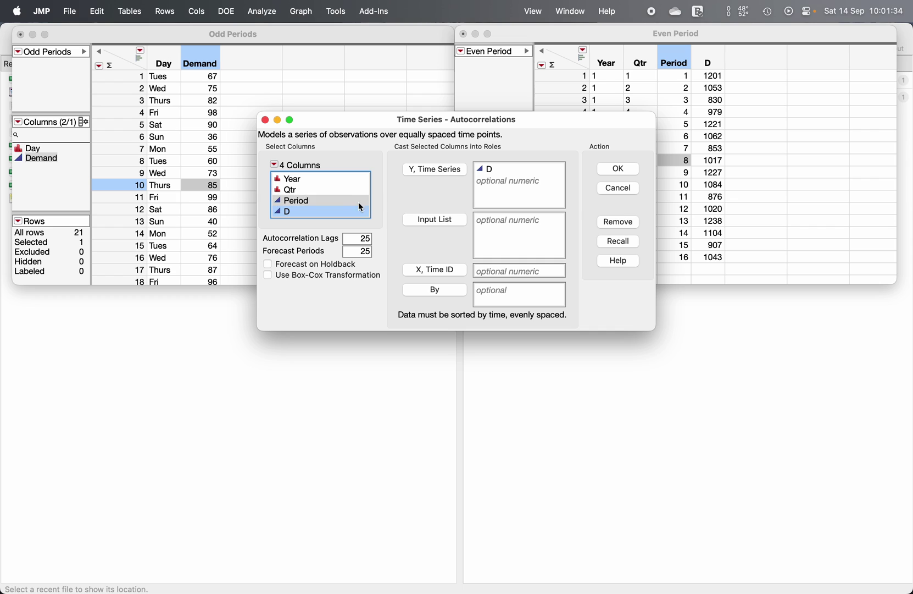
left_click(476, 170)
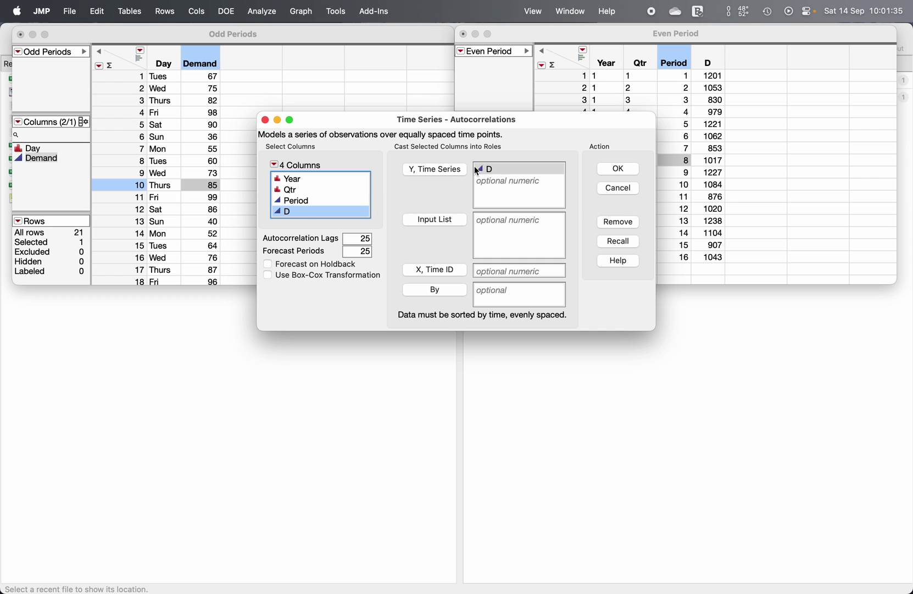
left_click(614, 170)
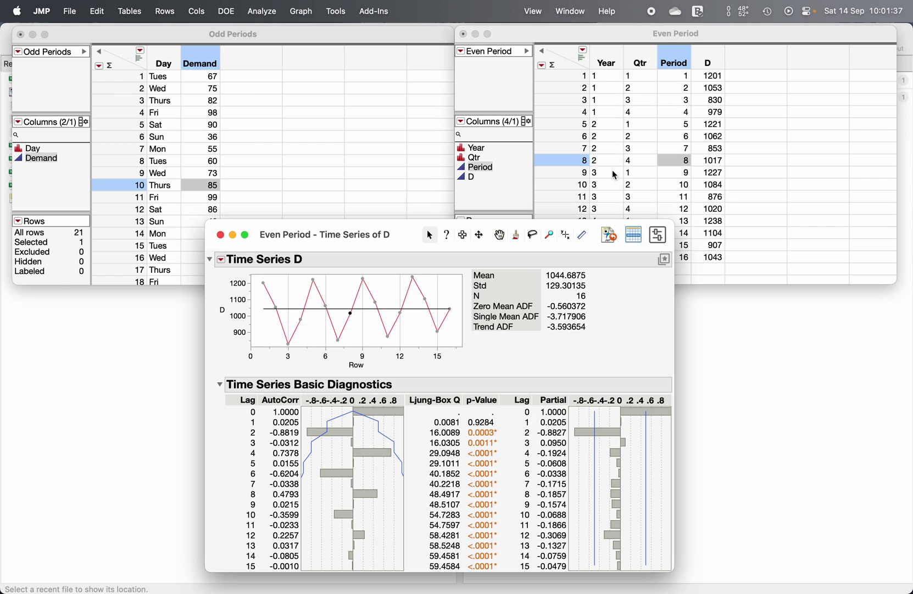
Step: Add a Simple Moving Average of D with width 4, Centered and Double Smoothed
left_click(221, 259)
mouse_move(304, 486)
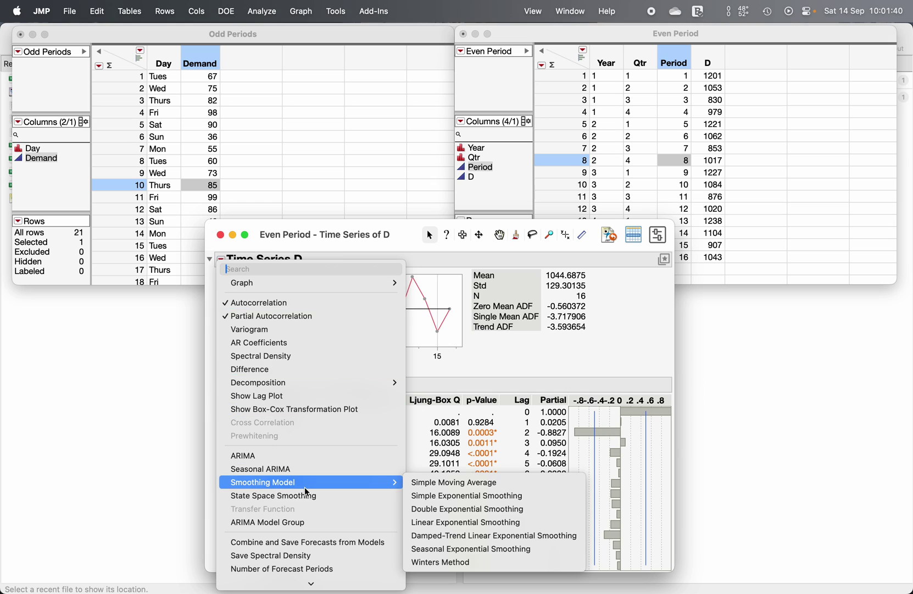
left_click(425, 482)
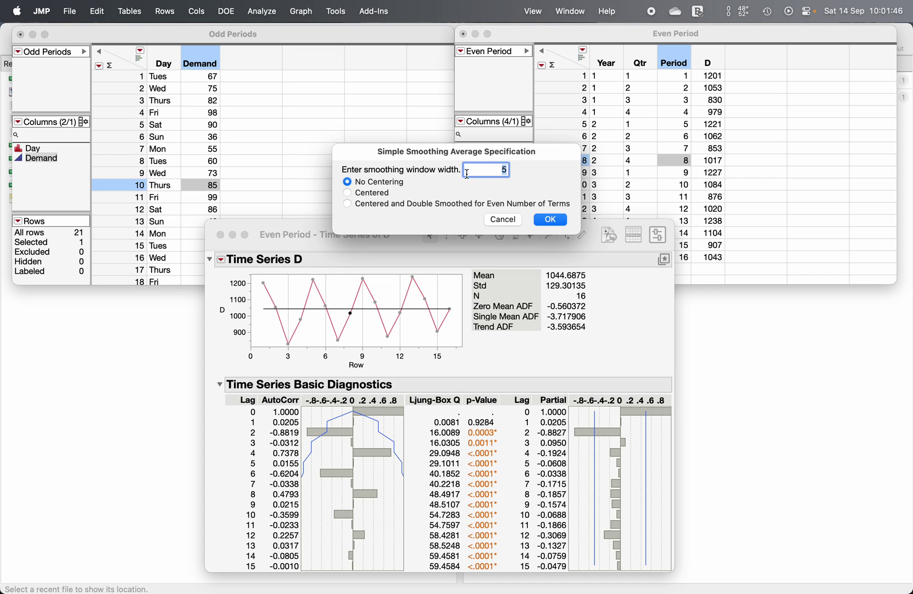
left_click(520, 171)
type("4")
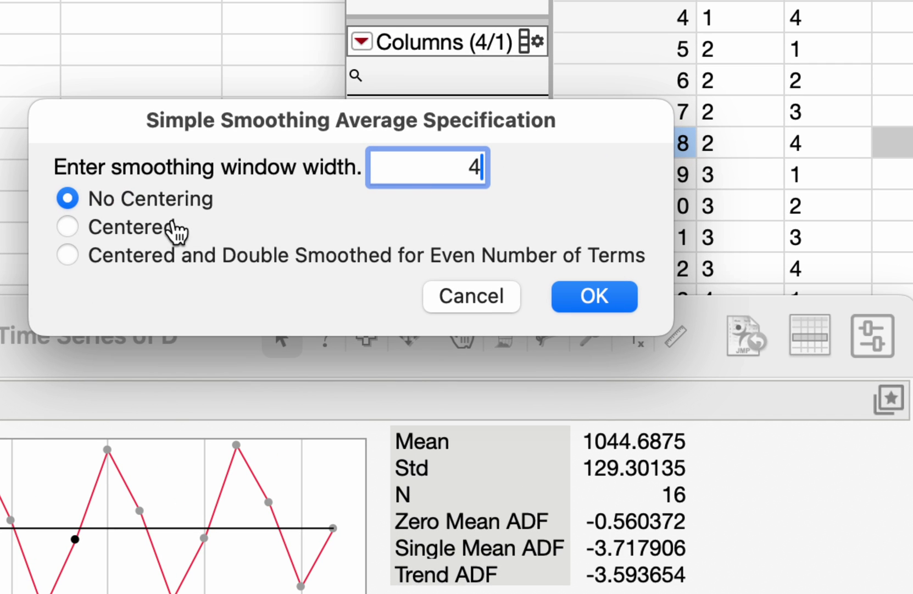
left_click(138, 234)
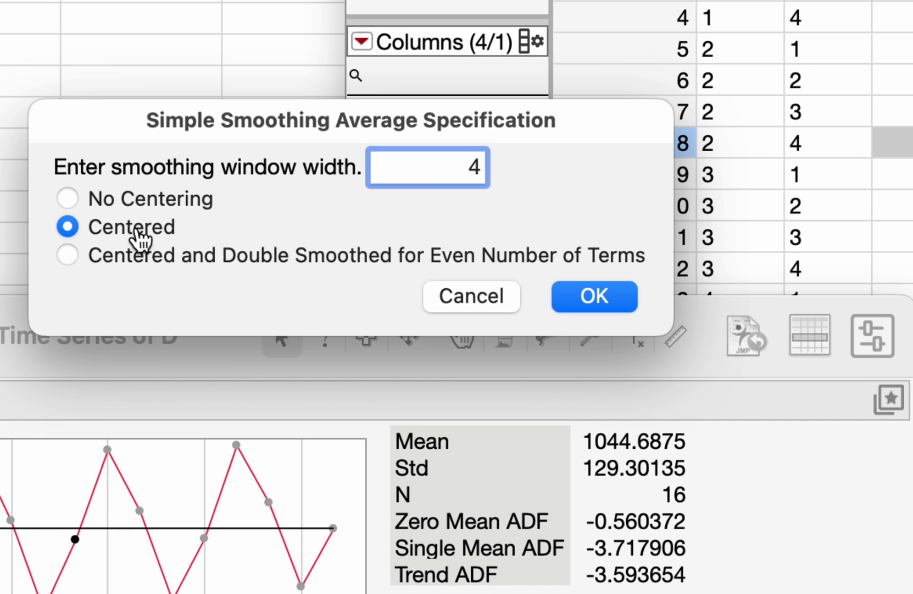
left_click_drag(444, 170, 489, 169)
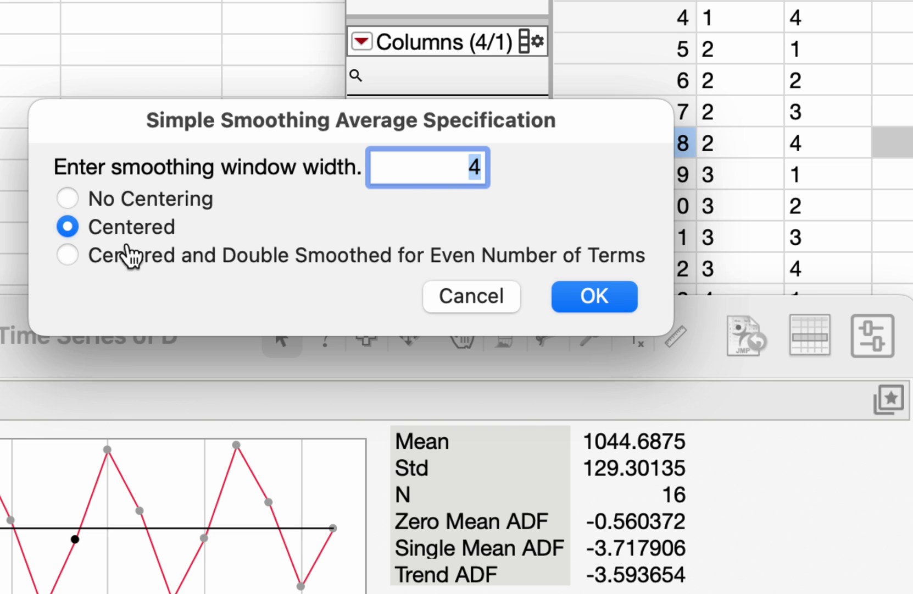
left_click(71, 257)
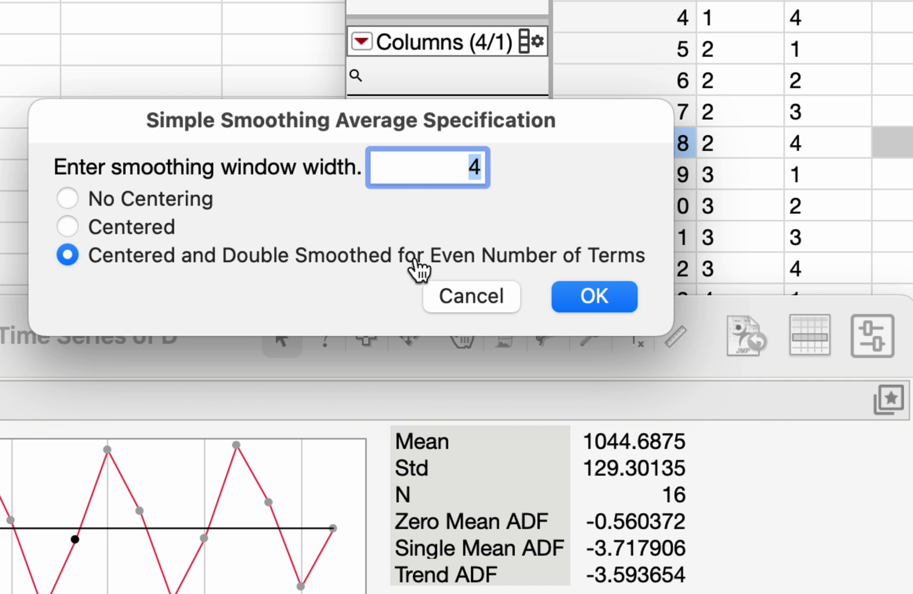
left_click(592, 299)
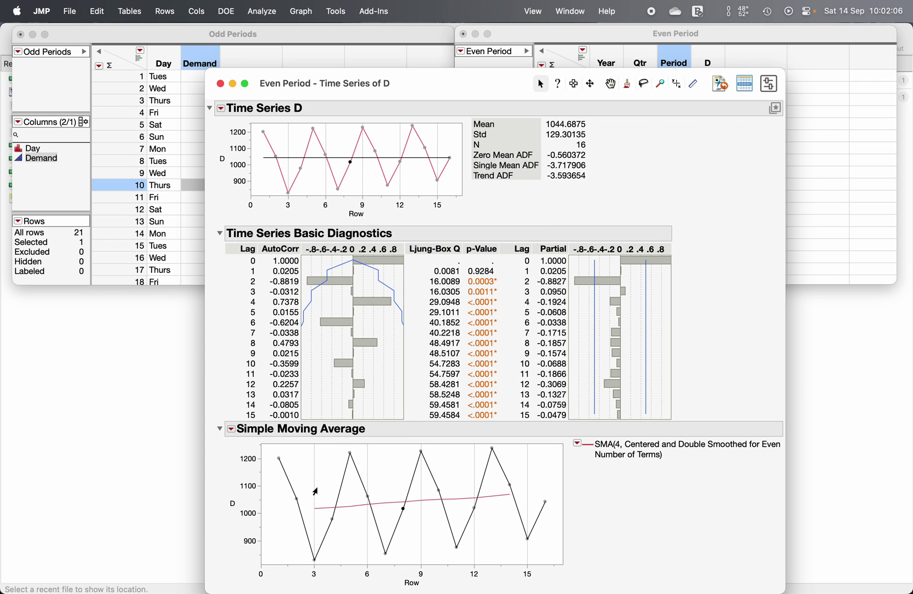
Step: Save the SMA(4) results to untitled 4, select its SMA column, and compare with Even Period
left_click(231, 429)
left_click(262, 452)
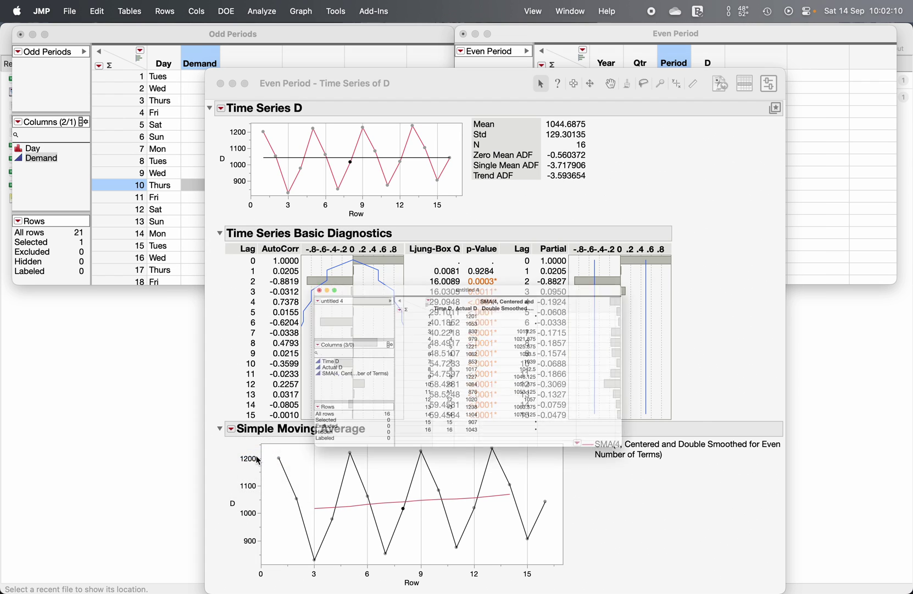
left_click_drag(540, 275, 546, 478)
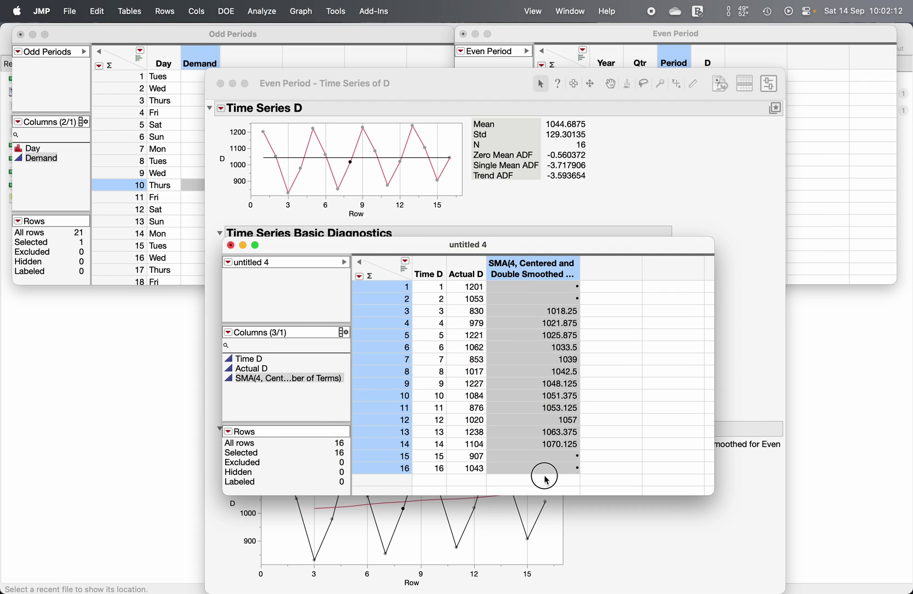
left_click_drag(510, 247, 476, 90)
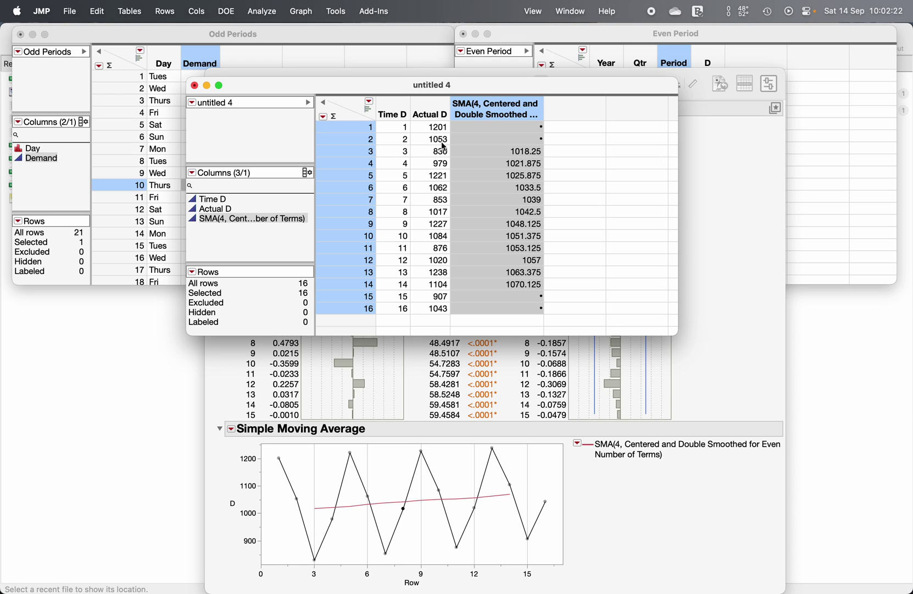
left_click(873, 162)
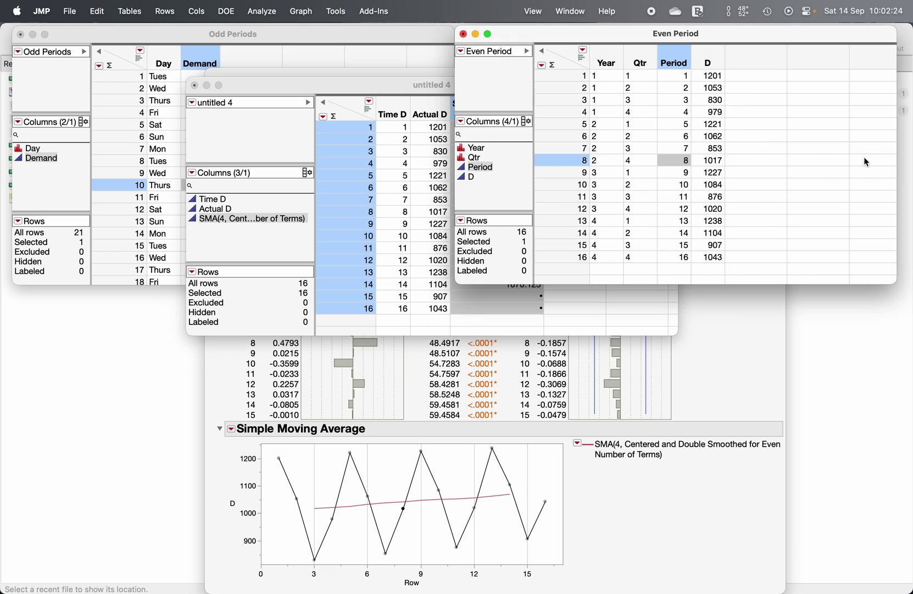
left_click(386, 200)
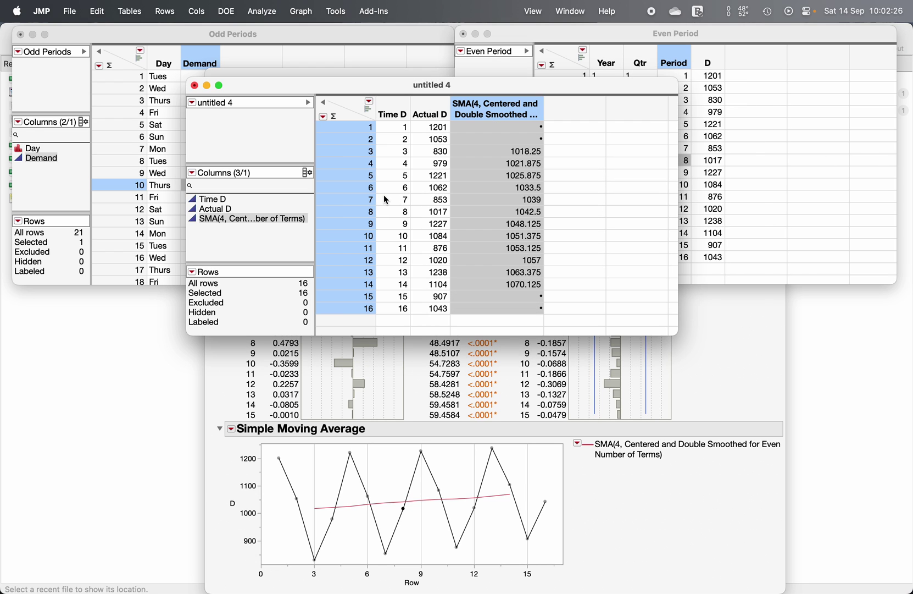